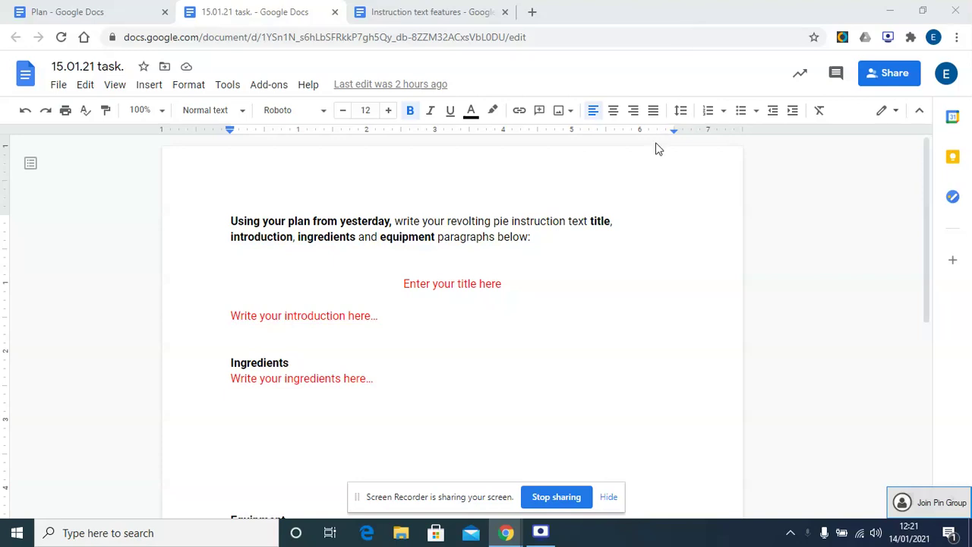
- Review the Revolting Pie Plan and the instruction checklist before editing the task document
{"action": "left_click", "coordinate": [130, 12]}
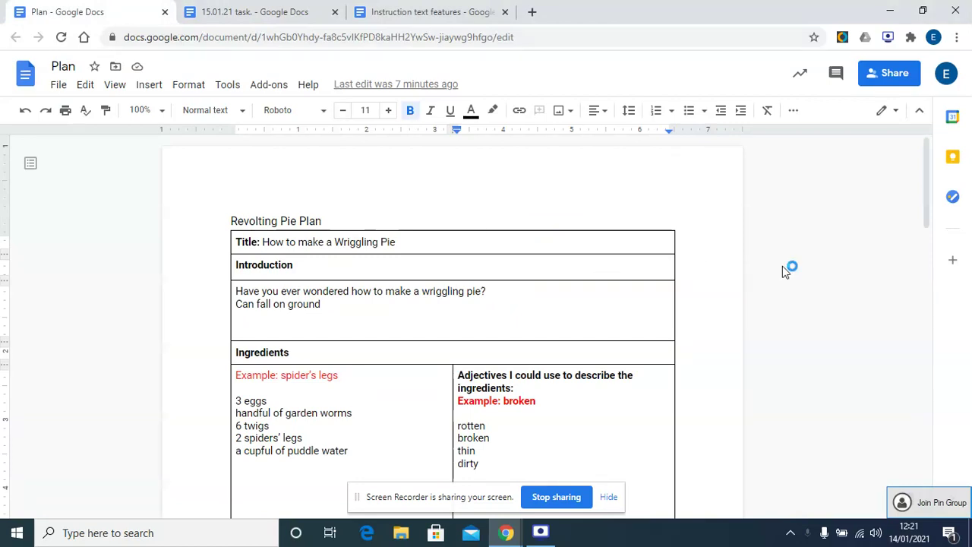
{"action": "left_click_drag", "start_coordinate": [928, 190], "coordinate": [928, 203]}
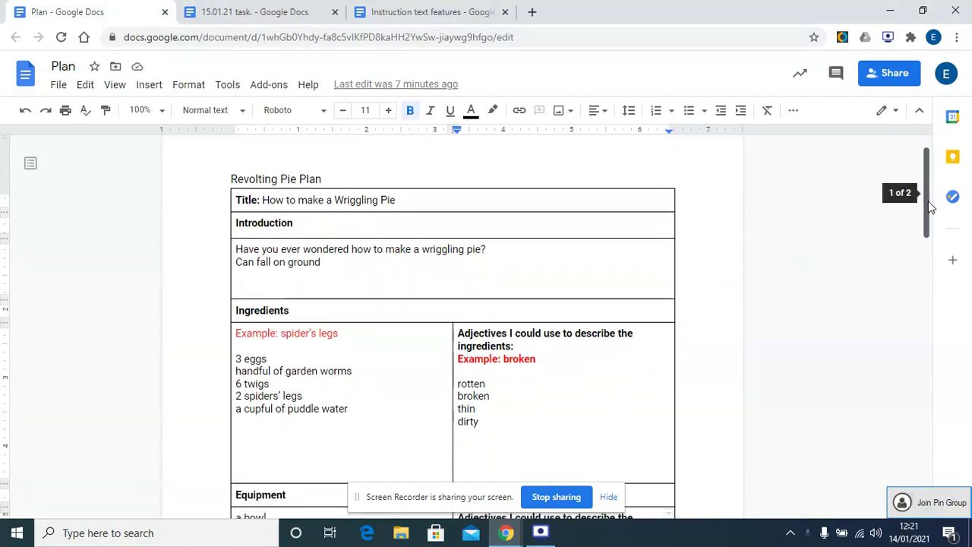
{"action": "left_click", "coordinate": [292, 14]}
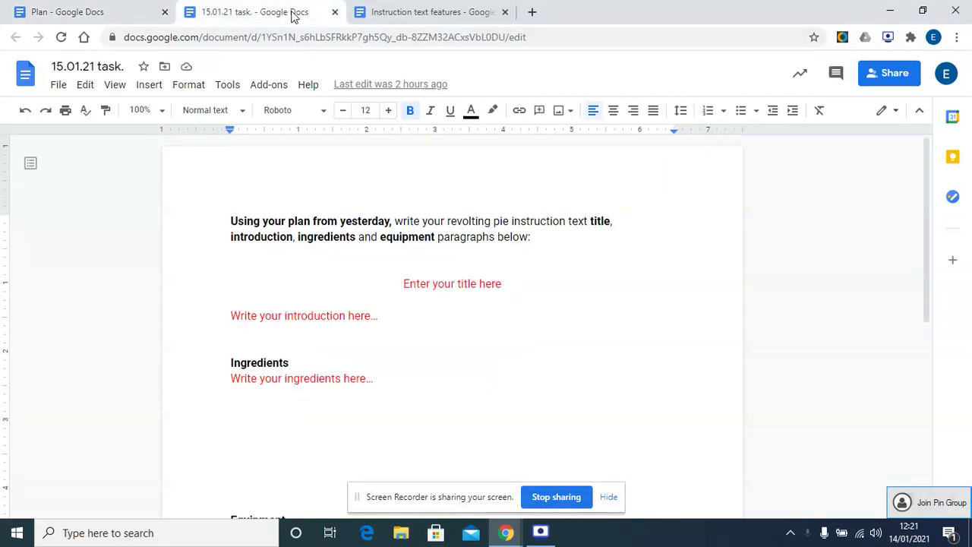
{"action": "left_click", "coordinate": [414, 13]}
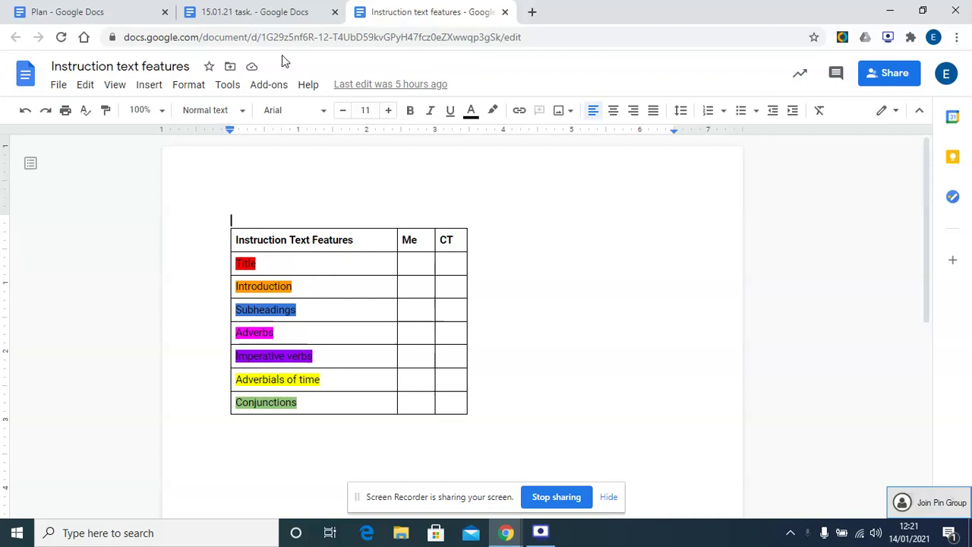
{"action": "left_click", "coordinate": [266, 12]}
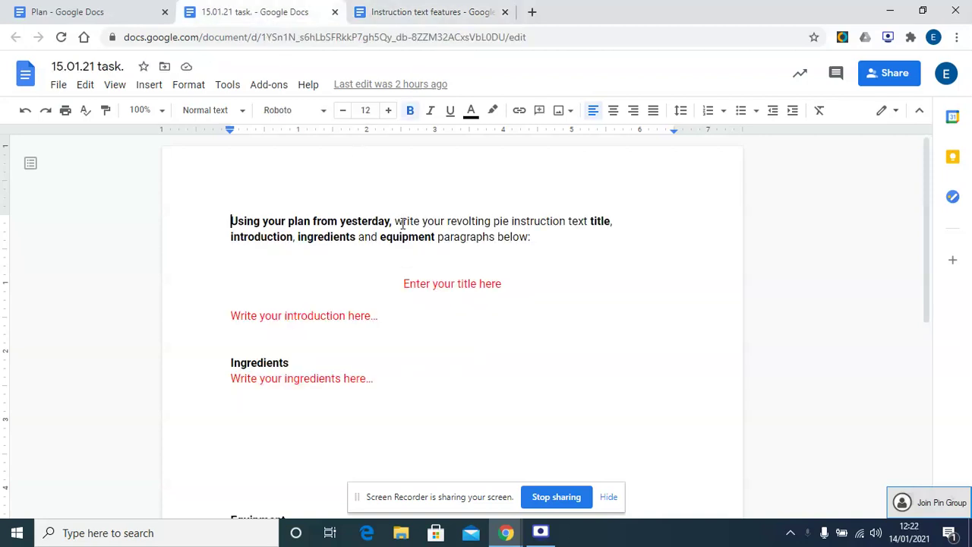
- Delete the red 'Enter your title here' placeholder and set the text colour to black
{"action": "left_click", "coordinate": [503, 289]}
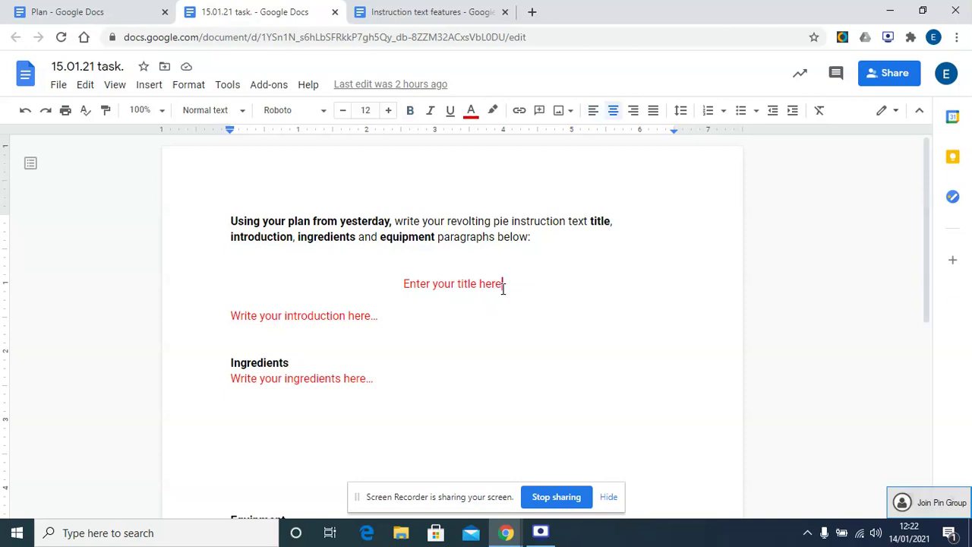
{"action": "key", "text": "BackSpace"}
{"action": "key", "text": "BackSpace"}
{"action": "key", "text": "BackSpace"}
{"action": "key", "text": "BackSpace"}
{"action": "key", "text": "BackSpace"}
{"action": "key", "text": "BackSpace"}
{"action": "key", "text": "BackSpace"}
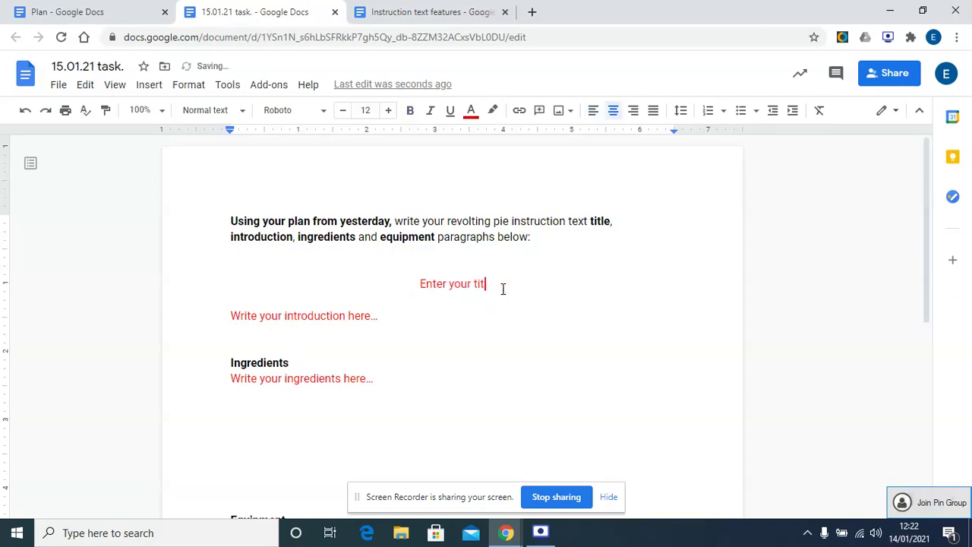
{"action": "key", "text": "BackSpace"}
{"action": "key", "text": "BackSpace"}
{"action": "key", "text": "BackSpace"}
{"action": "key", "text": "BackSpace"}
{"action": "key", "text": "BackSpace"}
{"action": "key", "text": "BackSpace"}
{"action": "key", "text": "BackSpace"}
{"action": "key", "text": "BackSpace"}
{"action": "key", "text": "BackSpace"}
{"action": "key", "text": "BackSpace"}
{"action": "key", "text": "BackSpace"}
{"action": "key", "text": "BackSpace"}
{"action": "key", "text": "BackSpace"}
{"action": "key", "text": "BackSpace"}
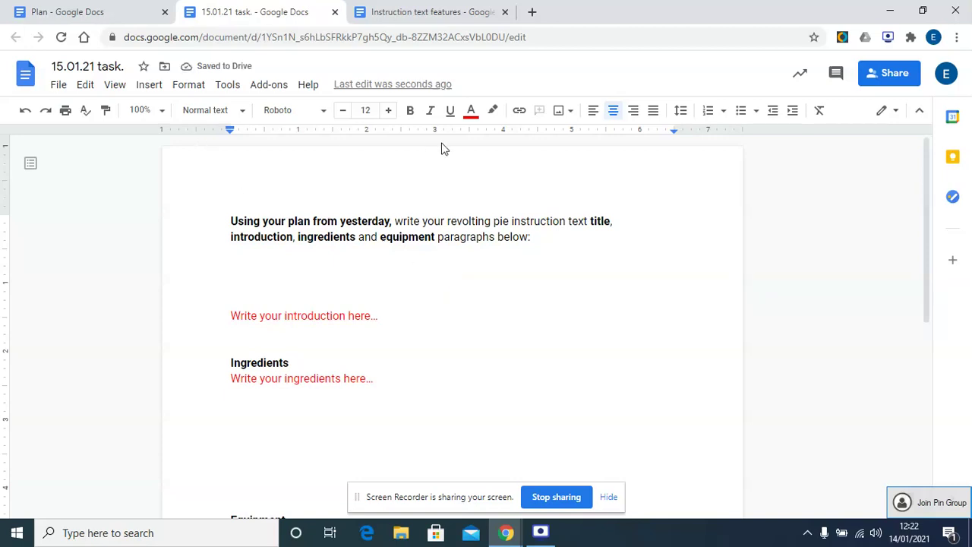
{"action": "left_click", "coordinate": [471, 110]}
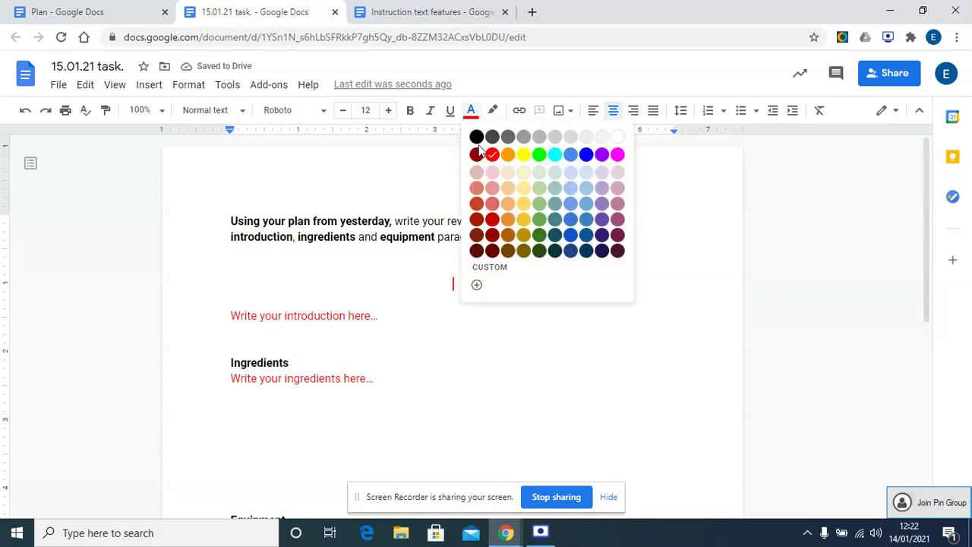
- Check the plan's title, then enter the title 'How to make a Wriggling Pie'
{"action": "left_click", "coordinate": [131, 21]}
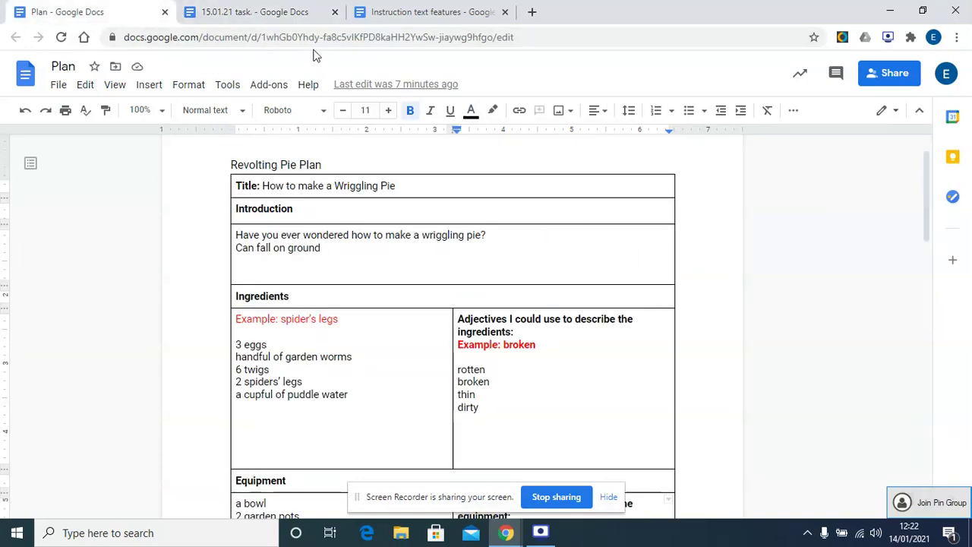
{"action": "left_click", "coordinate": [281, 15]}
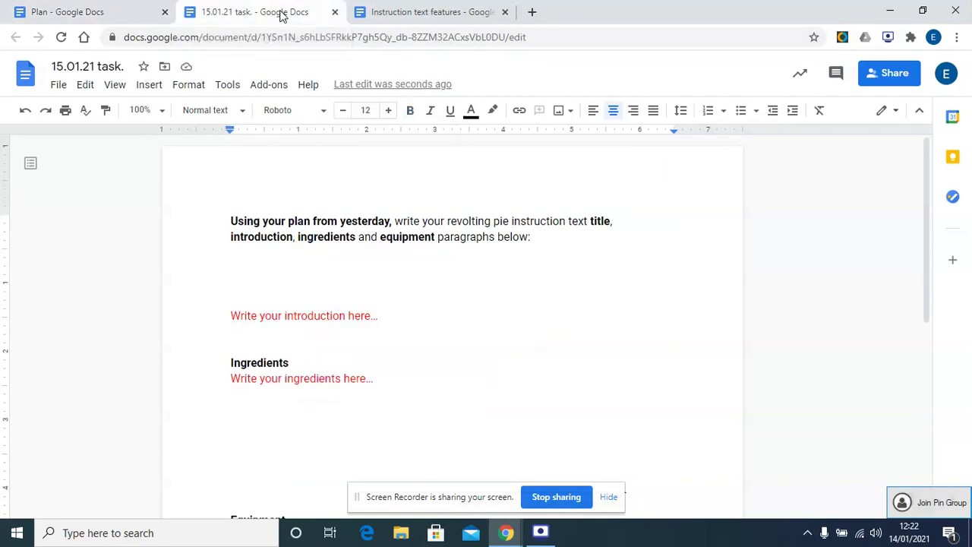
{"action": "type", "text": "How"}
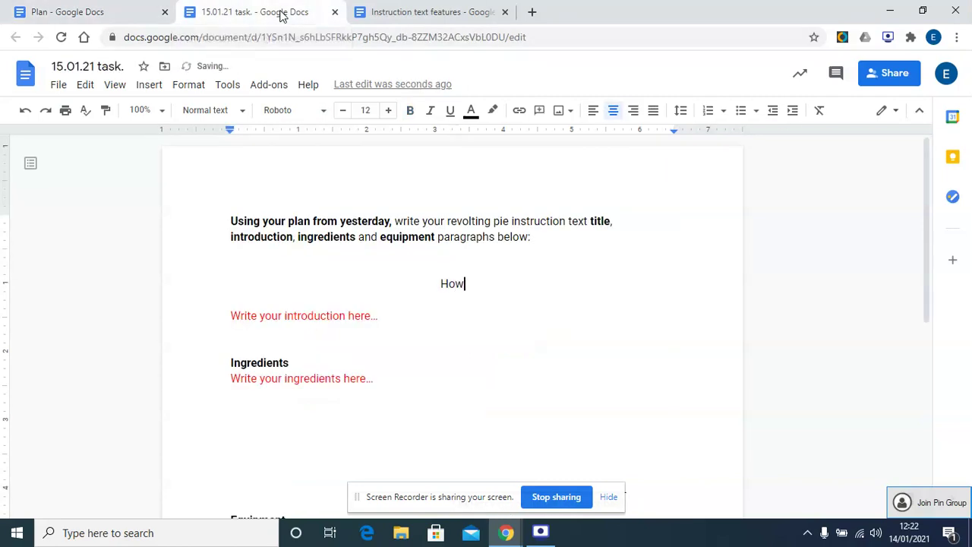
{"action": "type", "text": " to mak "}
{"action": "type", "text": "a wh"}
{"action": "key", "text": "BackSpace"}
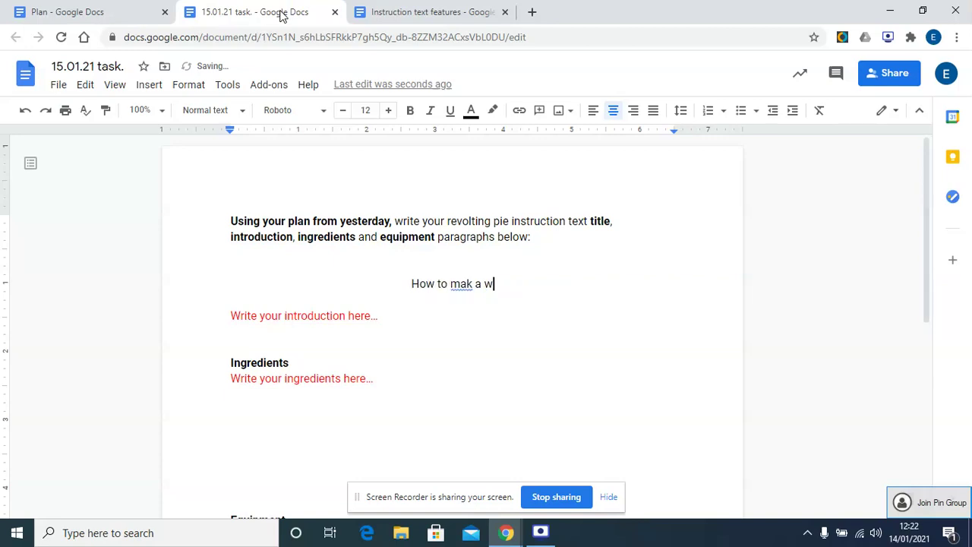
{"action": "key", "text": "BackSpace"}
{"action": "key", "text": "BackSpace"}
{"action": "key", "text": "BackSpace"}
{"action": "key", "text": "BackSpace"}
{"action": "type", "text": "e "}
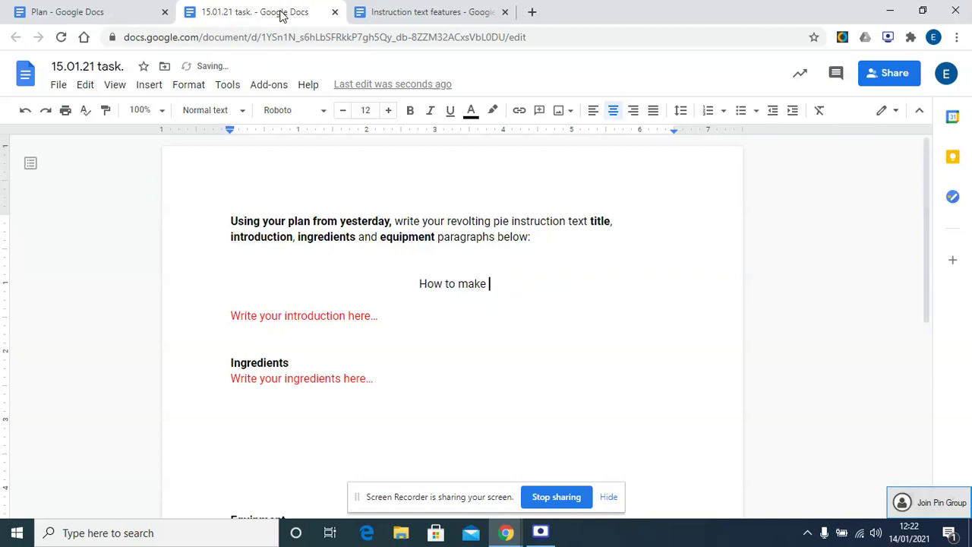
{"action": "type", "text": "a Wriggli"}
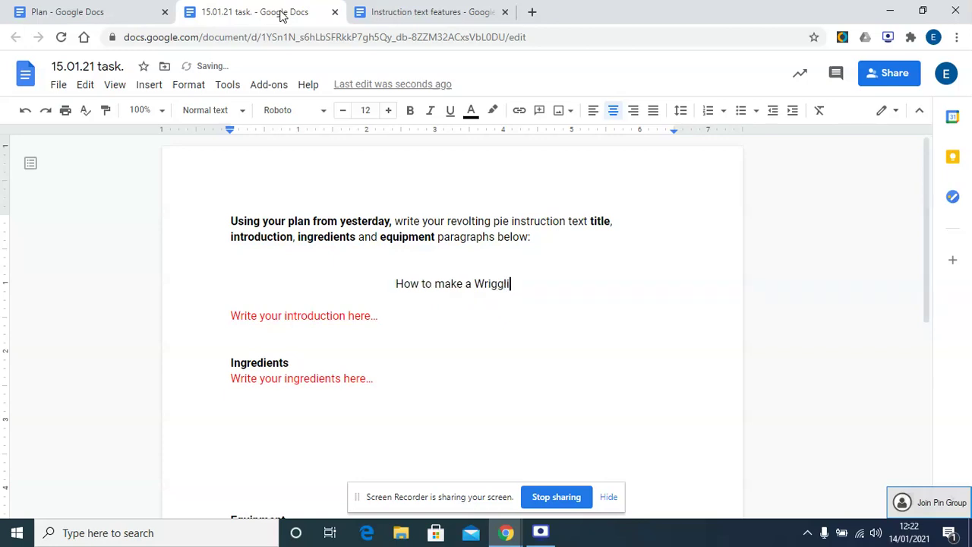
{"action": "type", "text": "ng Pie"}
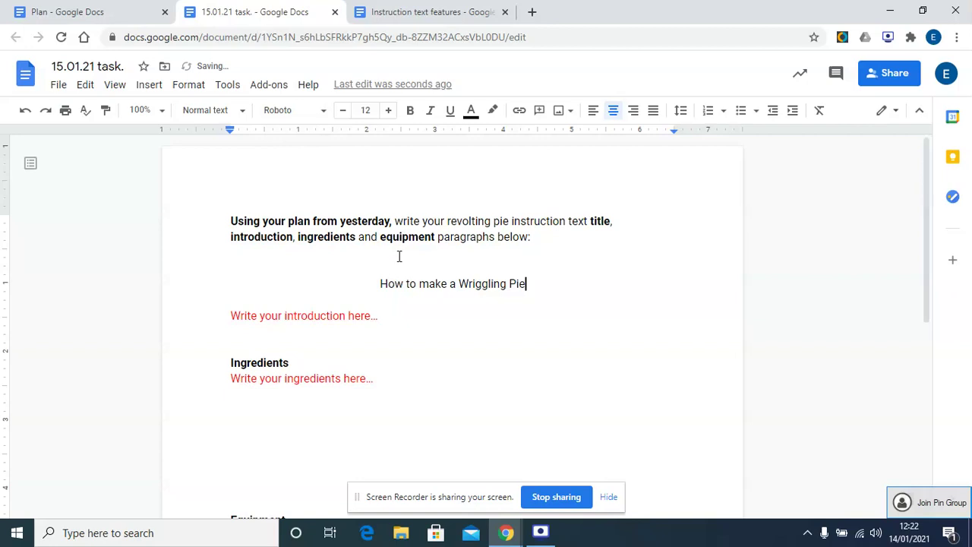
- Delete 'Write your introduction here...', switch that line to black text, and consult the plan's introduction notes
{"action": "left_click", "coordinate": [378, 316]}
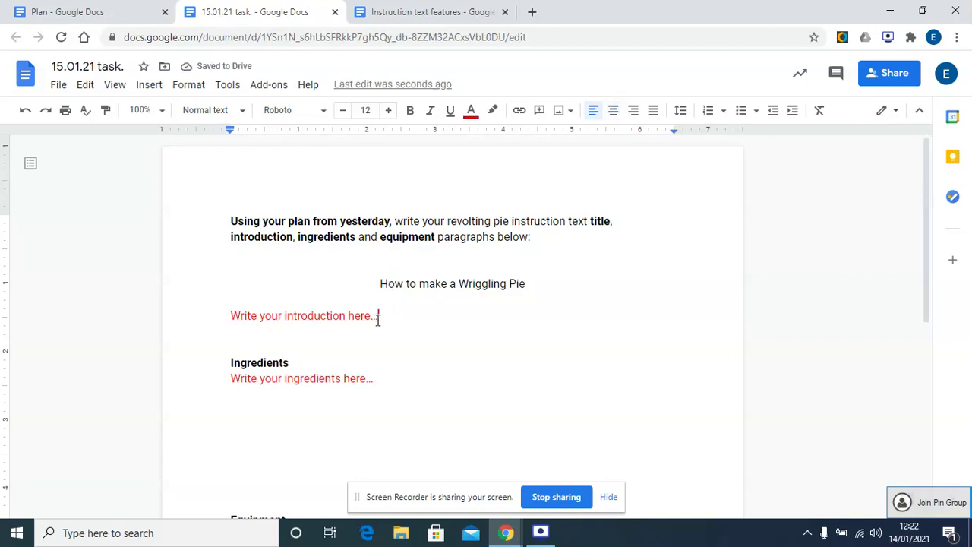
{"action": "key", "text": "BackSpace"}
{"action": "key", "text": "BackSpace"}
{"action": "key", "text": "BackSpace"}
{"action": "key", "text": "BackSpace"}
{"action": "key", "text": "BackSpace"}
{"action": "key", "text": "BackSpace"}
{"action": "key", "text": "BackSpace"}
{"action": "key", "text": "BackSpace"}
{"action": "key", "text": "BackSpace"}
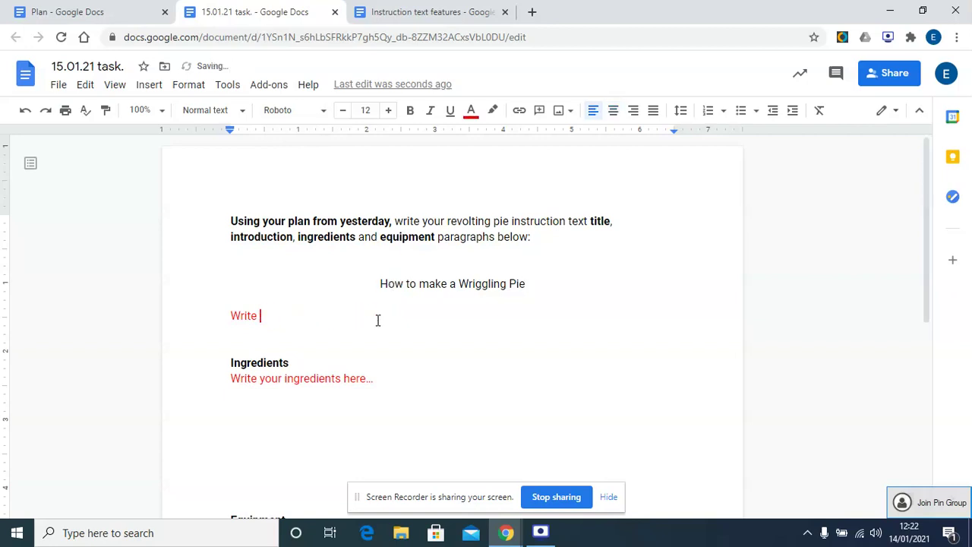
{"action": "key", "text": "BackSpace"}
{"action": "key", "text": "BackSpace"}
{"action": "key", "text": "BackSpace"}
{"action": "key", "text": "BackSpace"}
{"action": "key", "text": "BackSpace"}
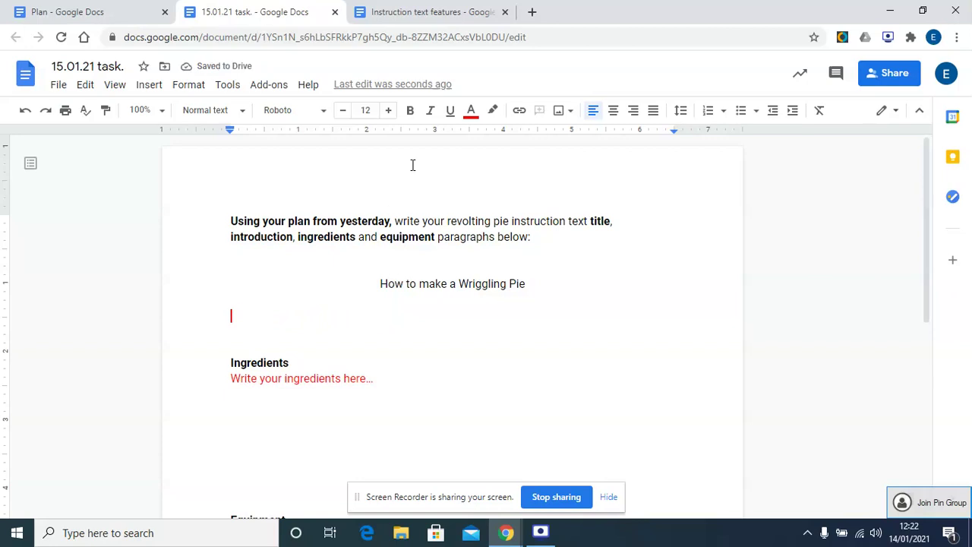
{"action": "left_click", "coordinate": [468, 114]}
{"action": "left_click", "coordinate": [476, 135]}
{"action": "left_click", "coordinate": [106, 14]}
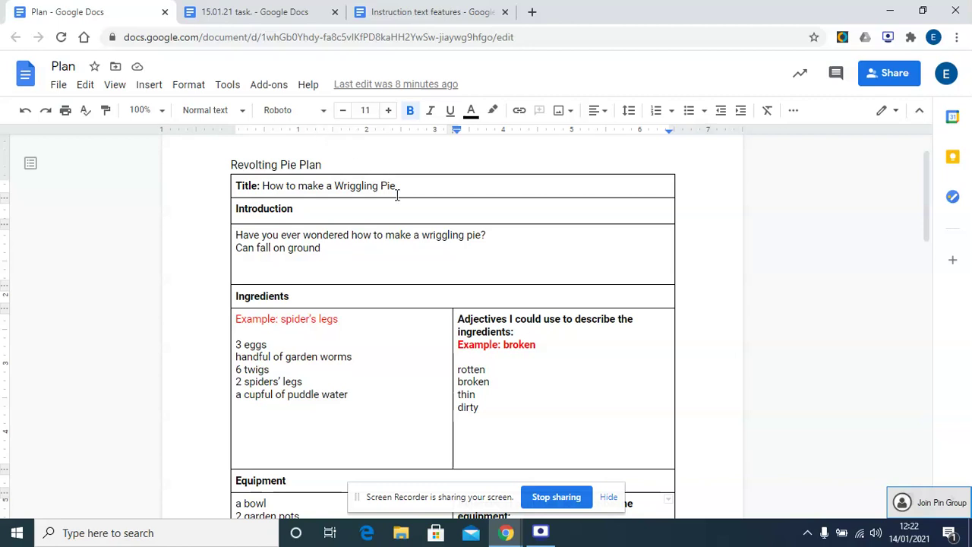
{"action": "left_click", "coordinate": [283, 13]}
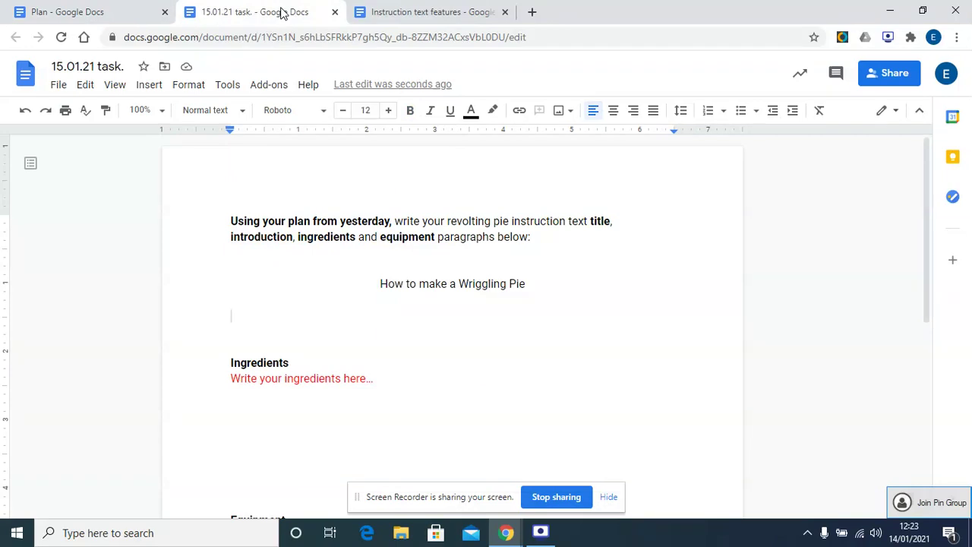
- Write the opening question 'Have you ever wondered how to make a Wriggling Pie?'
{"action": "type", "text": "How"}
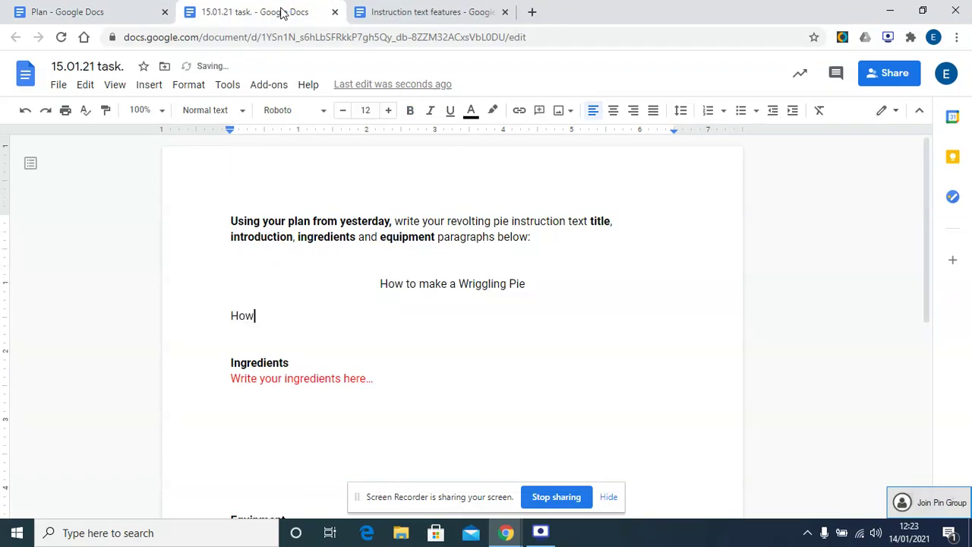
{"action": "key", "text": "BackSpace"}
{"action": "key", "text": "BackSpace"}
{"action": "type", "text": "ave "}
{"action": "type", "text": "you ever wondered how t"}
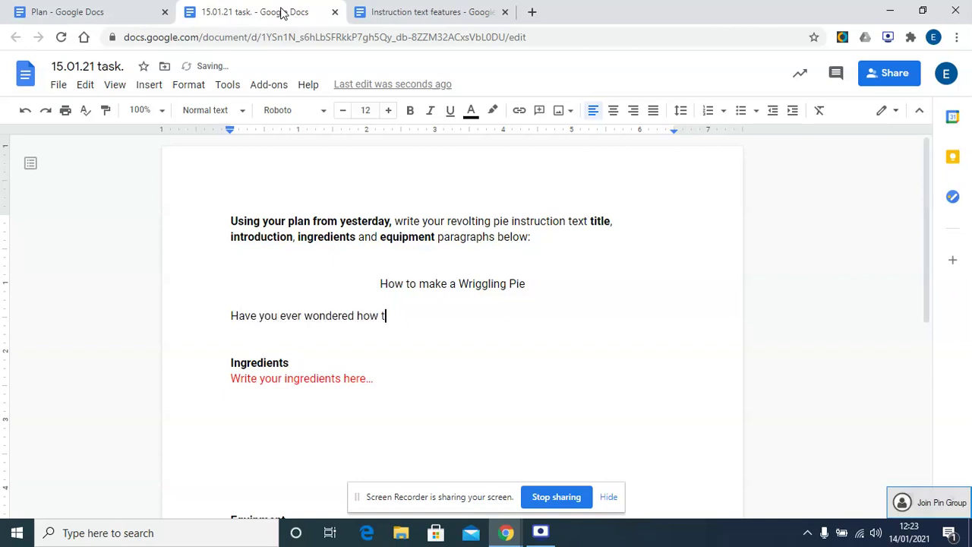
{"action": "type", "text": "o make a W"}
{"action": "type", "text": "riggling"}
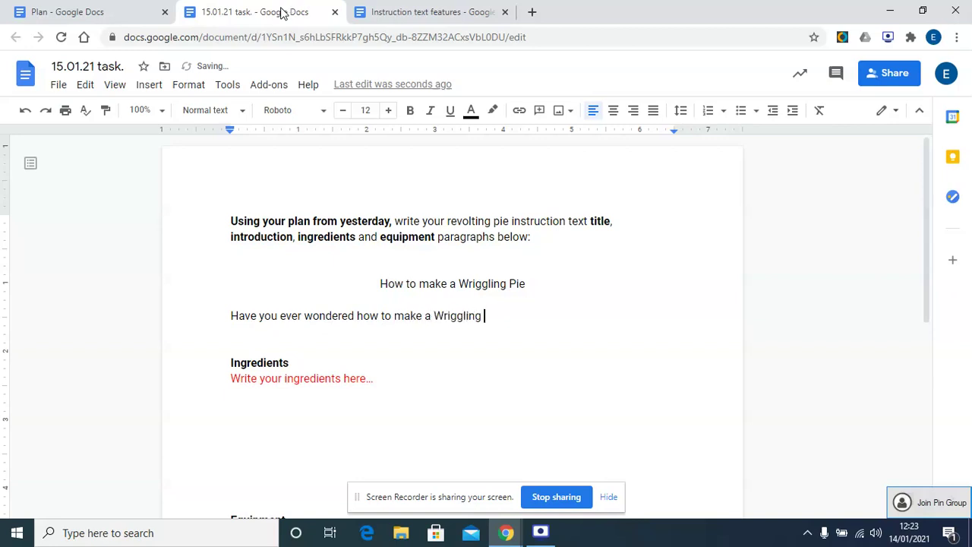
{"action": "type", "text": " Pie"}
{"action": "type", "text": "?"}
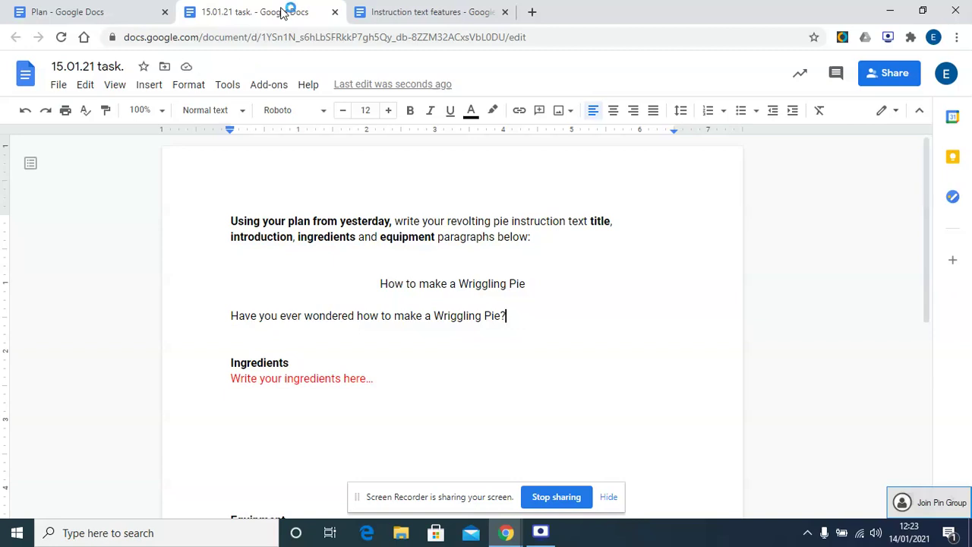
- Add the question 'Have you ever wanted to play a trick on somebody?', correcting typos
{"action": "type", "text": "Have y"}
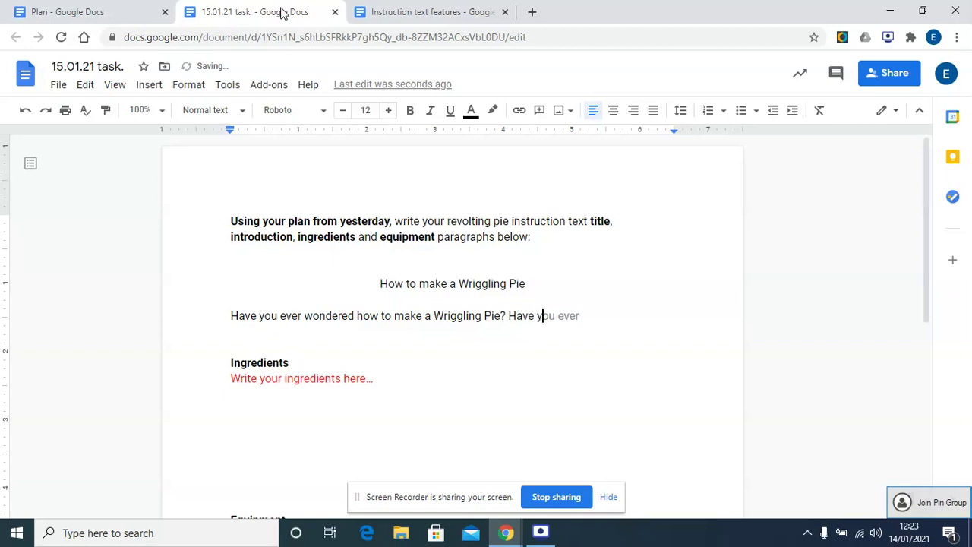
{"action": "type", "text": "ou ever"}
{"action": "type", "text": " was"}
{"action": "key", "text": "BackSpace"}
{"action": "type", "text": "nted"}
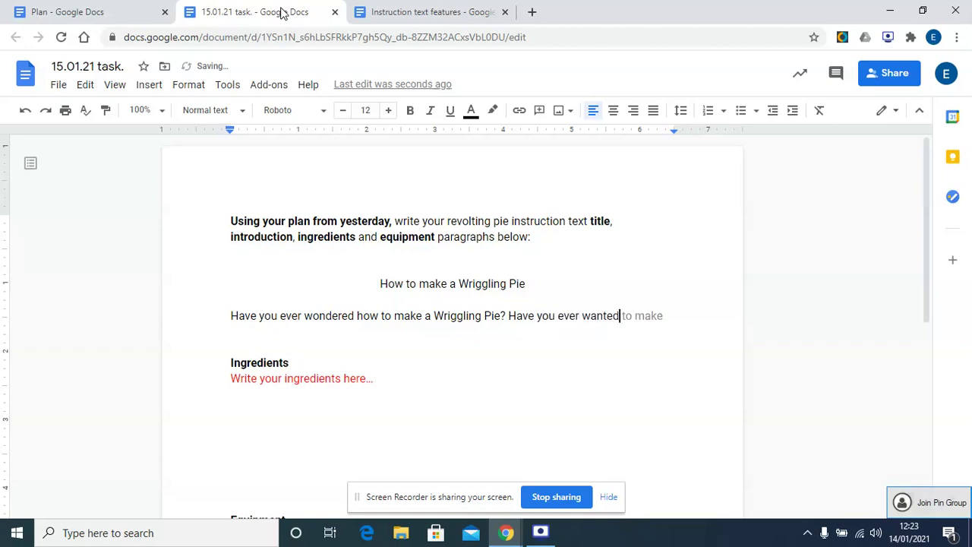
{"action": "type", "text": "t"}
{"action": "type", "text": "o"}
{"action": "type", "text": " pla"}
{"action": "type", "text": "y a troi"}
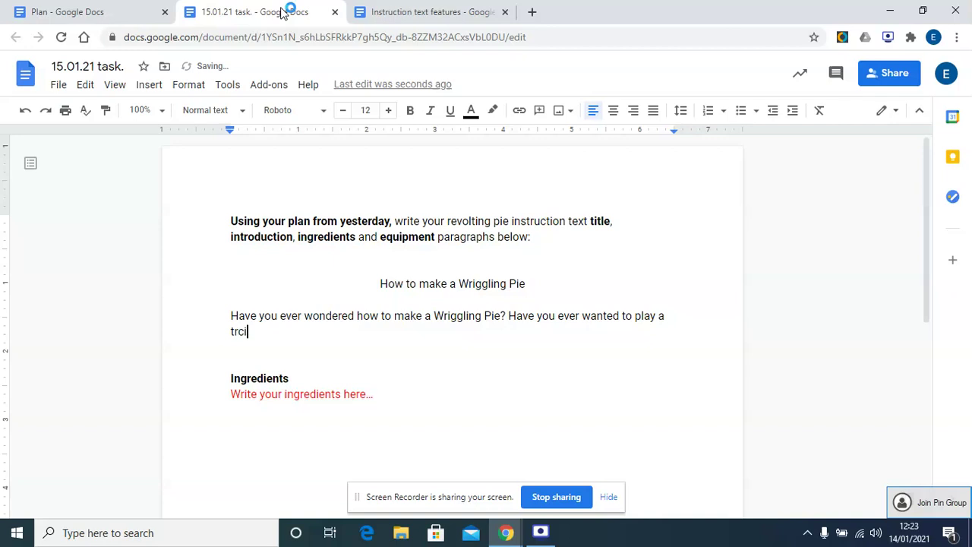
{"action": "key", "text": "BackSpace"}
{"action": "key", "text": "BackSpace"}
{"action": "type", "text": "ick on som"}
{"action": "type", "text": "ebodu"}
{"action": "key", "text": "BackSpace"}
{"action": "type", "text": "y?"}
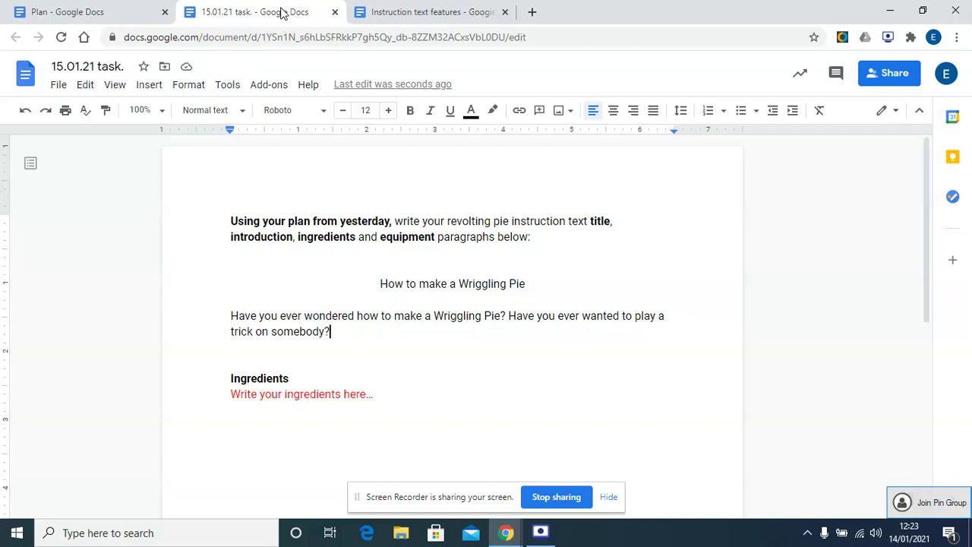
- Add 'If so, read on to find out how to make a Wriggling Pie.'
{"action": "type", "text": "If so, read o"}
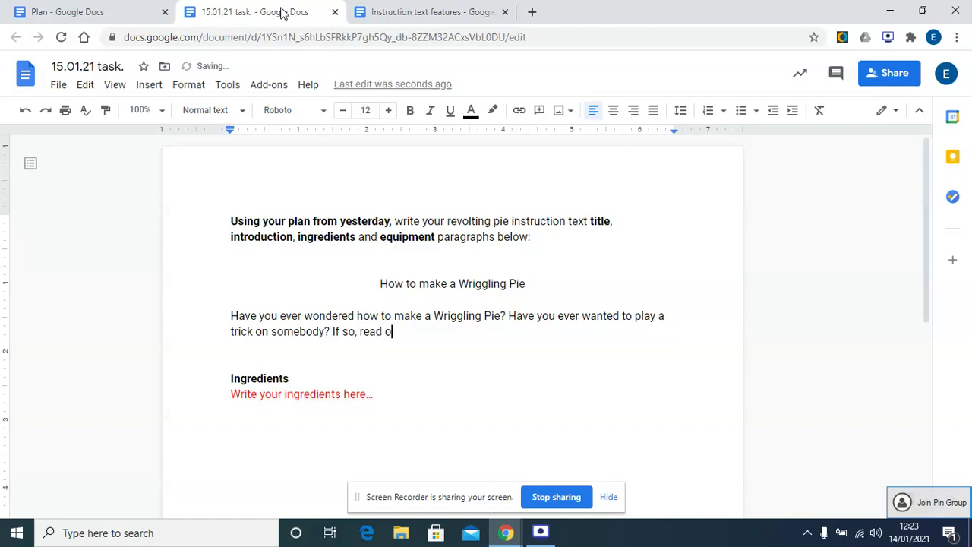
{"action": "type", "text": "n to find "}
{"action": "type", "text": "out how"}
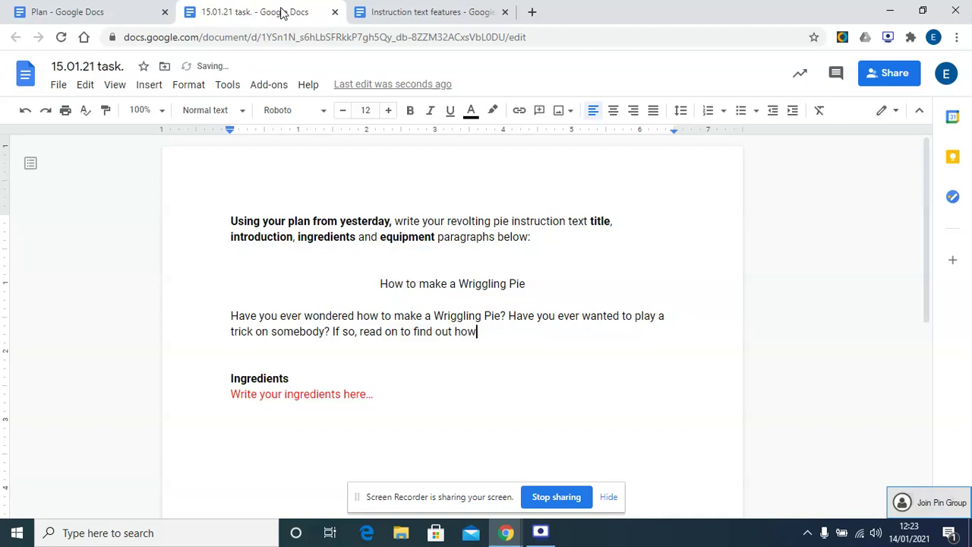
{"action": "type", "text": " to make"}
{"action": "type", "text": " a w"}
{"action": "key", "text": "BackSpace"}
{"action": "type", "text": "Wriggl"}
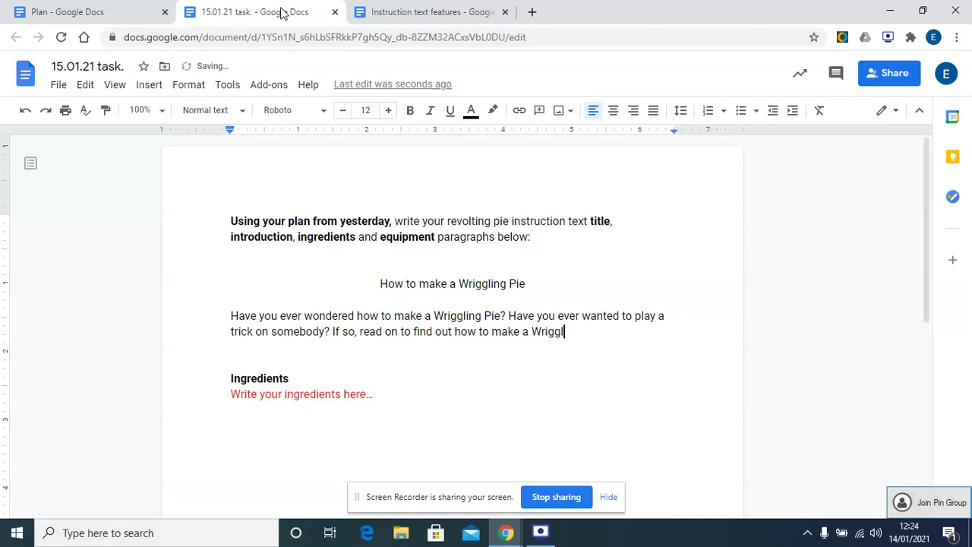
{"action": "type", "text": "ing P"}
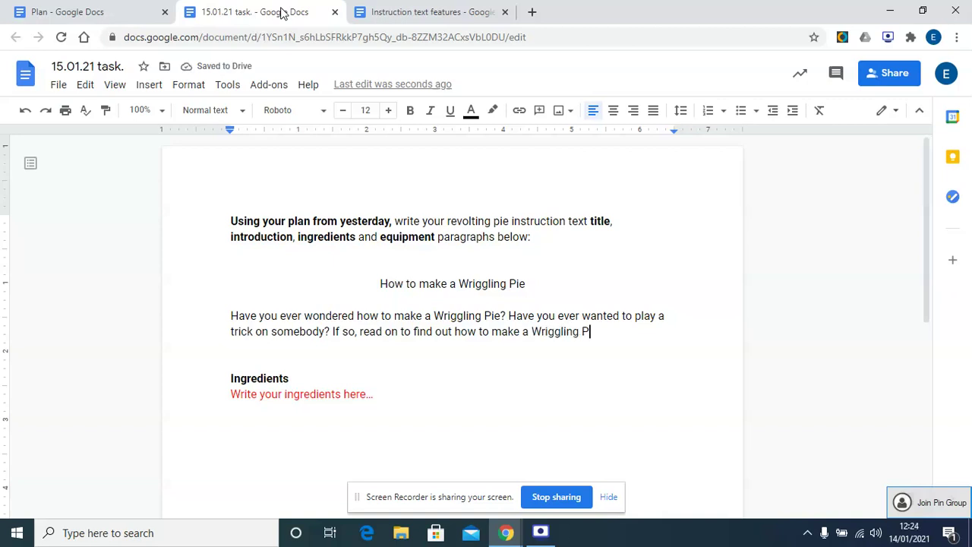
{"action": "type", "text": "ie."}
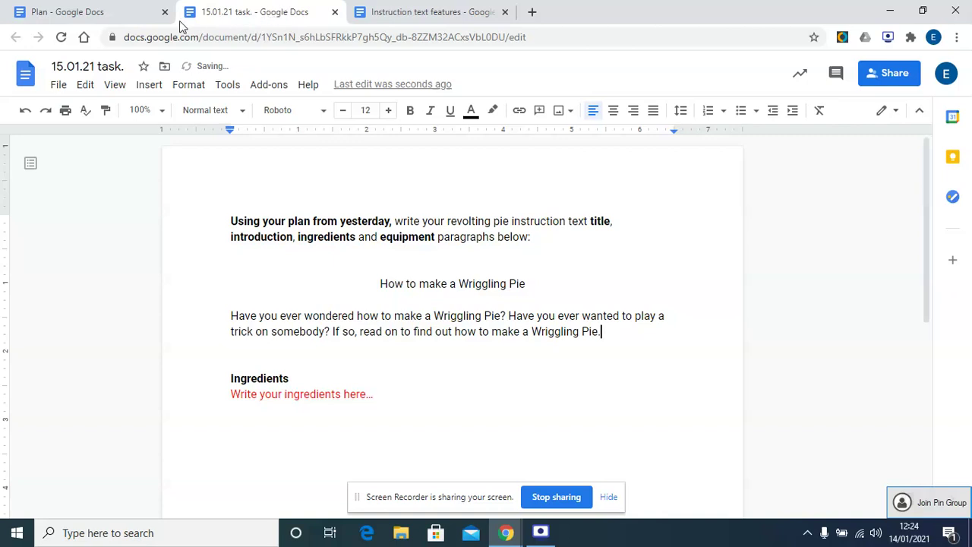
- Check the plan, then write the warning that the pie mustn't wiggle off the table and make a mess
{"action": "left_click", "coordinate": [128, 15]}
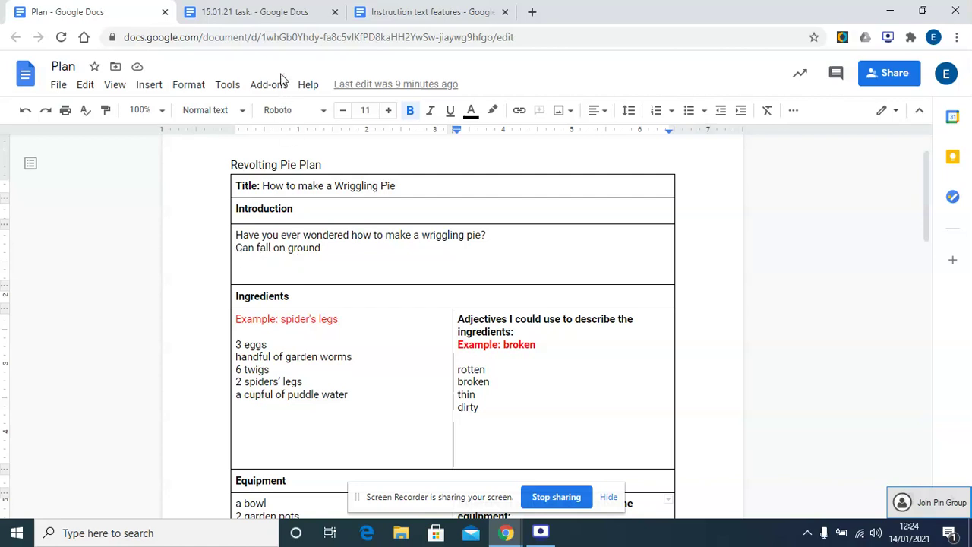
{"action": "left_click", "coordinate": [281, 13]}
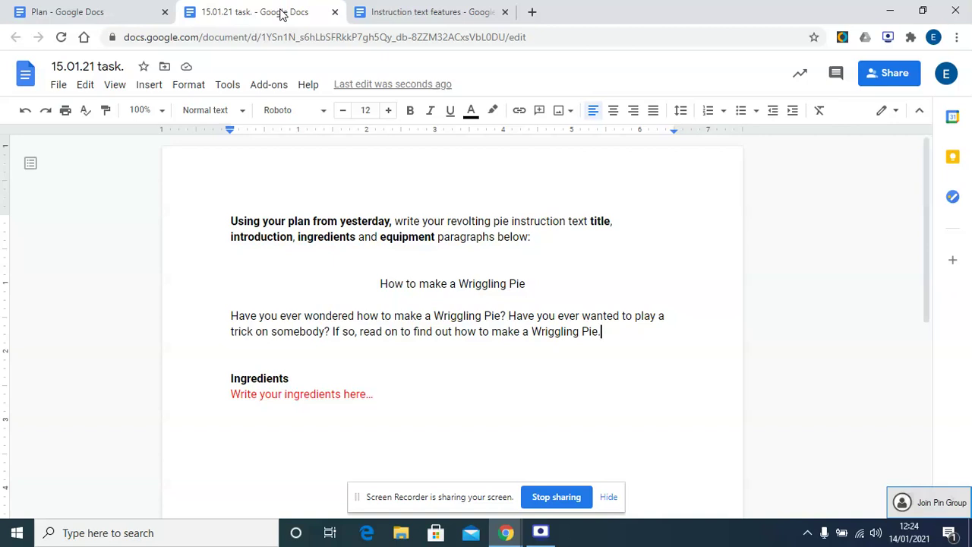
{"action": "type", "text": " War"}
{"action": "type", "text": "ning:"}
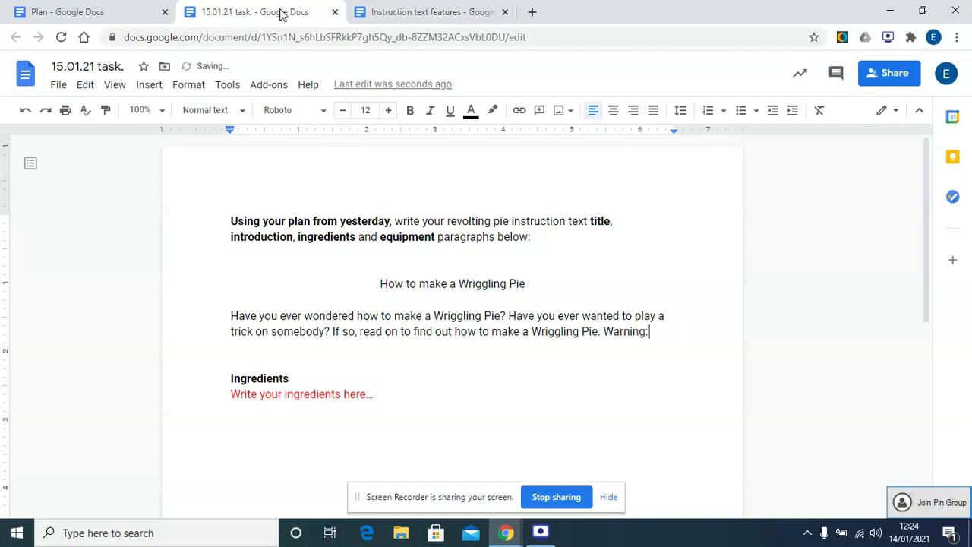
{"action": "type", "text": " make su"}
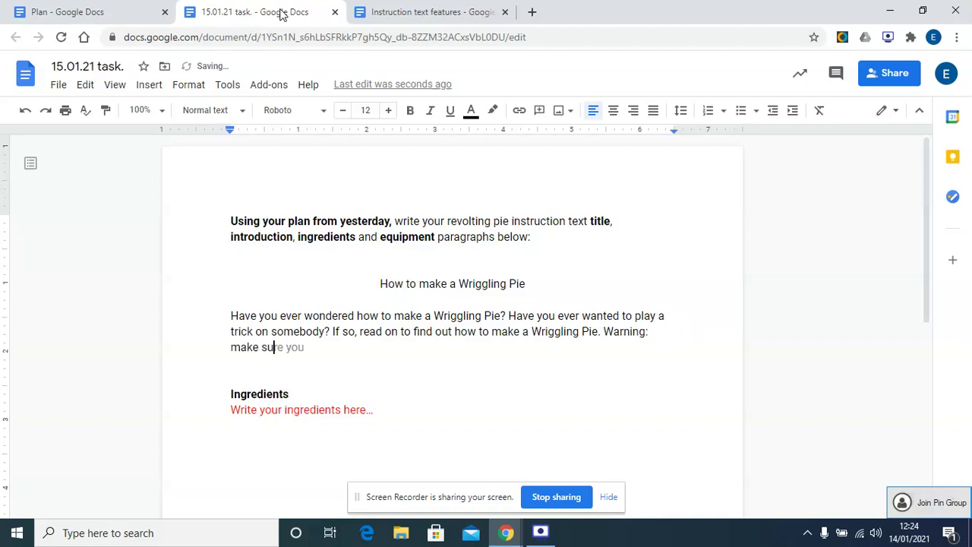
{"action": "type", "text": "re"}
{"action": "key", "text": "Tab"}
{"action": "type", "text": "pie"}
{"action": "type", "text": " doesn"}
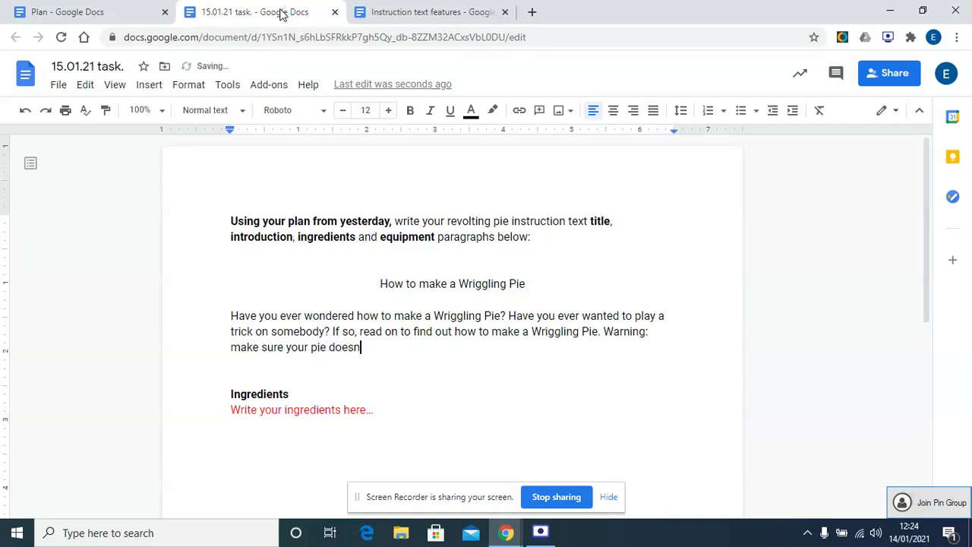
{"action": "type", "text": " w"}
{"action": "type", "text": "ggle its"}
{"action": "type", "text": " way of"}
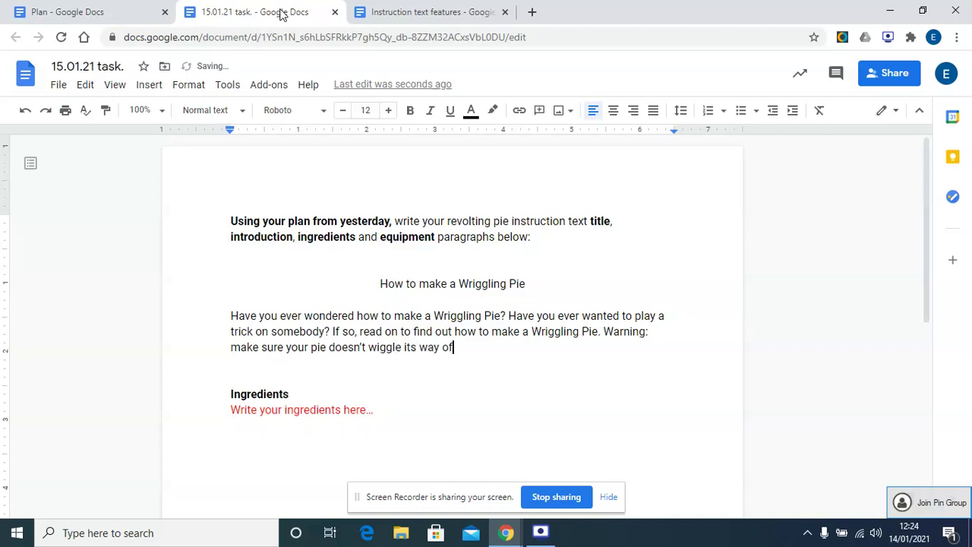
{"action": "type", "text": "f the "}
{"action": "type", "text": "table bec"}
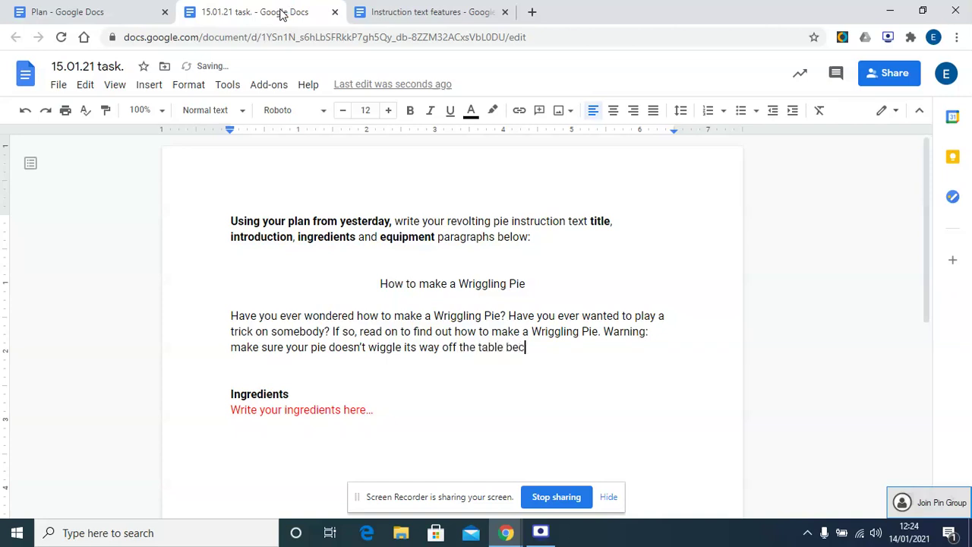
{"action": "type", "text": "ause"}
{"action": "type", "text": " that"}
{"action": "type", "text": "'s sure "}
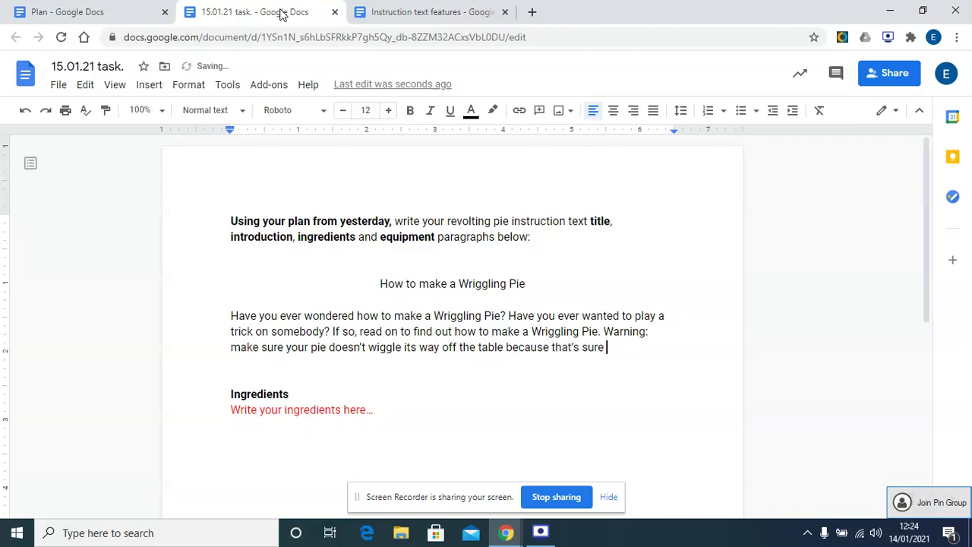
{"action": "type", "text": "o make a"}
{"action": "type", "text": " me"}
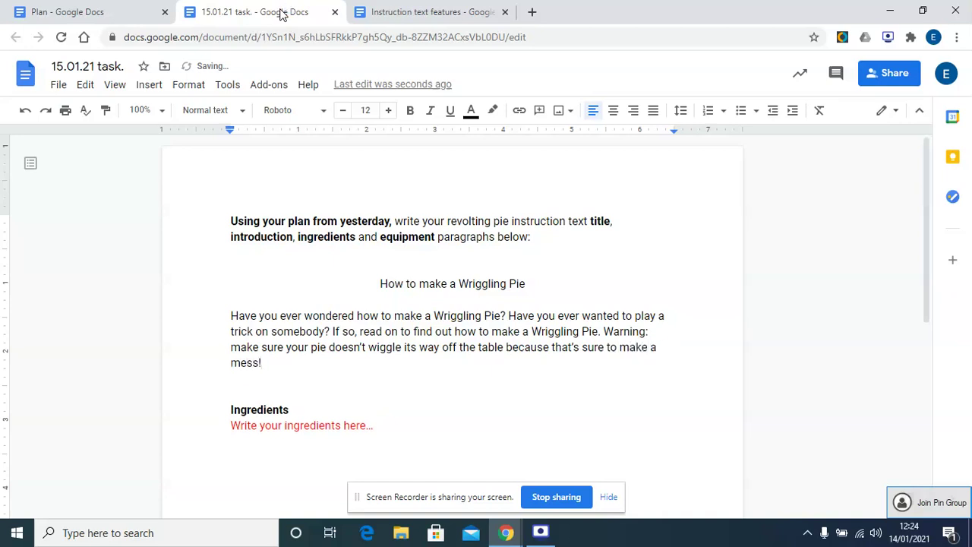